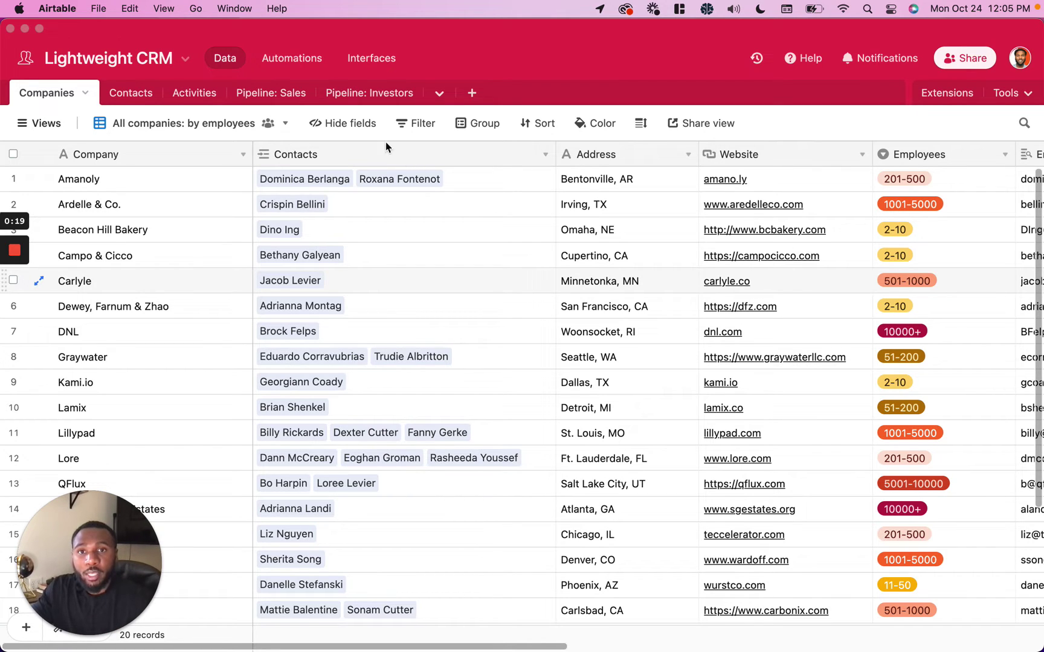
Step: Bring up the Hide fields list for the Companies view, showing all eight fields
{"action": "left_click", "coordinate": [356, 125]}
Step: Hide all fields, then show only Contacts, Address, Website and Email (from Contacts)
{"action": "left_click", "coordinate": [357, 124]}
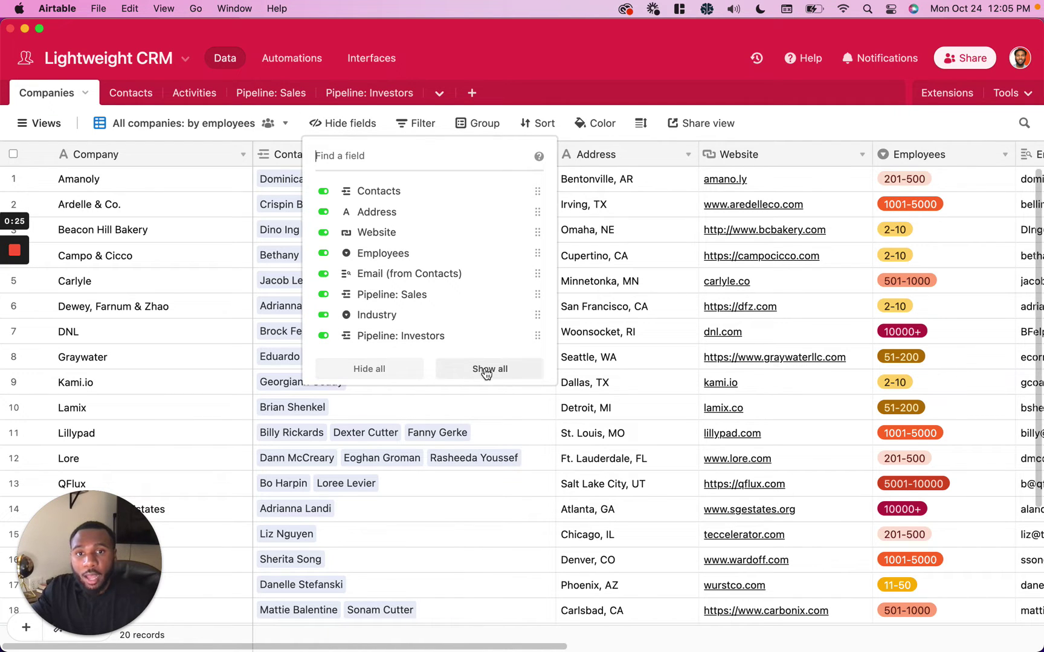
{"action": "left_click", "coordinate": [413, 374]}
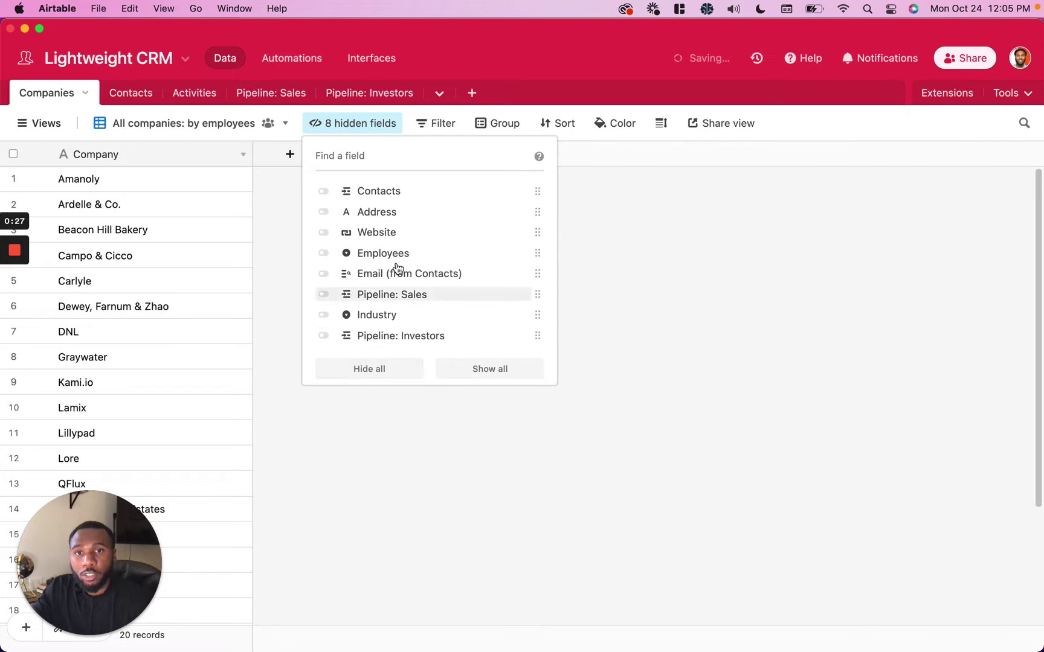
{"action": "left_click", "coordinate": [392, 192]}
{"action": "left_click", "coordinate": [389, 213]}
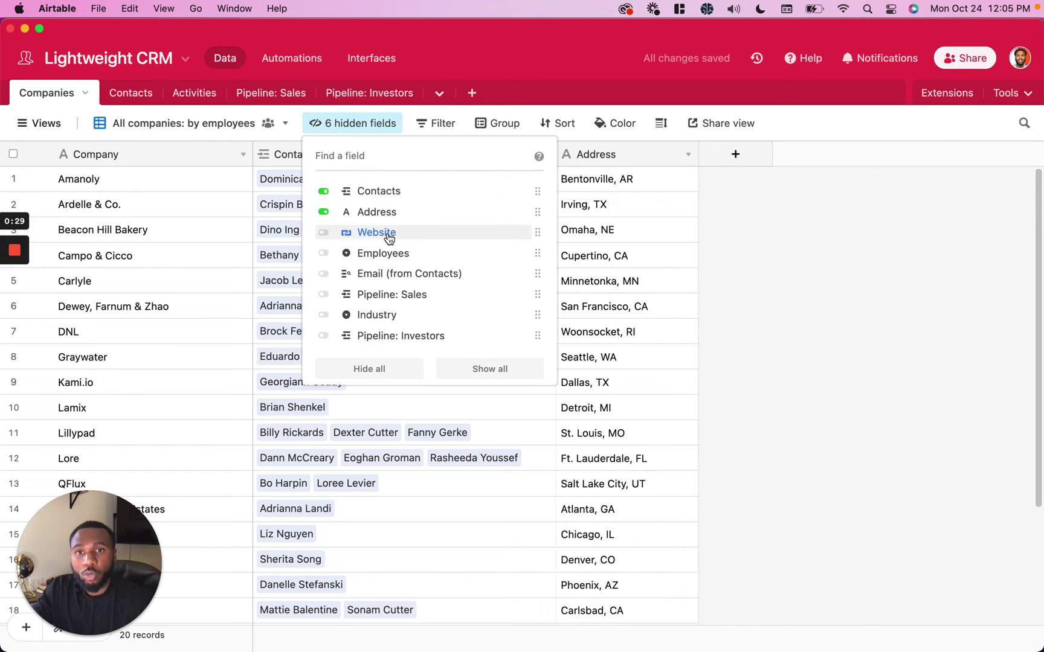
{"action": "left_click", "coordinate": [386, 233]}
{"action": "left_click", "coordinate": [388, 273]}
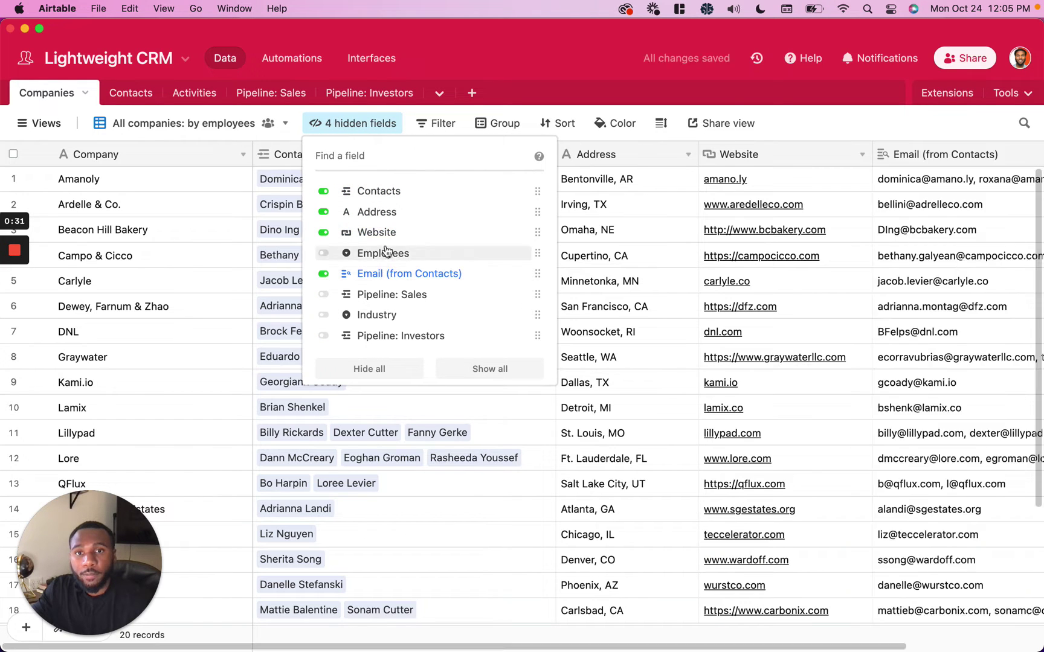
{"action": "left_click", "coordinate": [677, 359]}
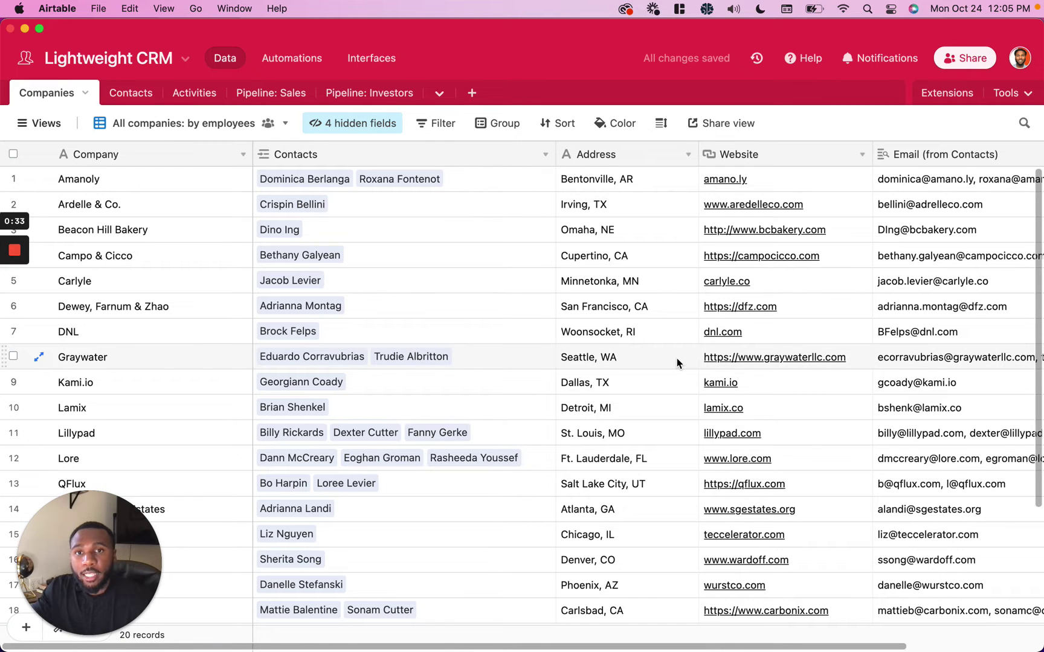
Step: Add a filter on the Employees field with the 'is any of' operator
{"action": "left_click", "coordinate": [443, 126]}
{"action": "left_click", "coordinate": [491, 181]}
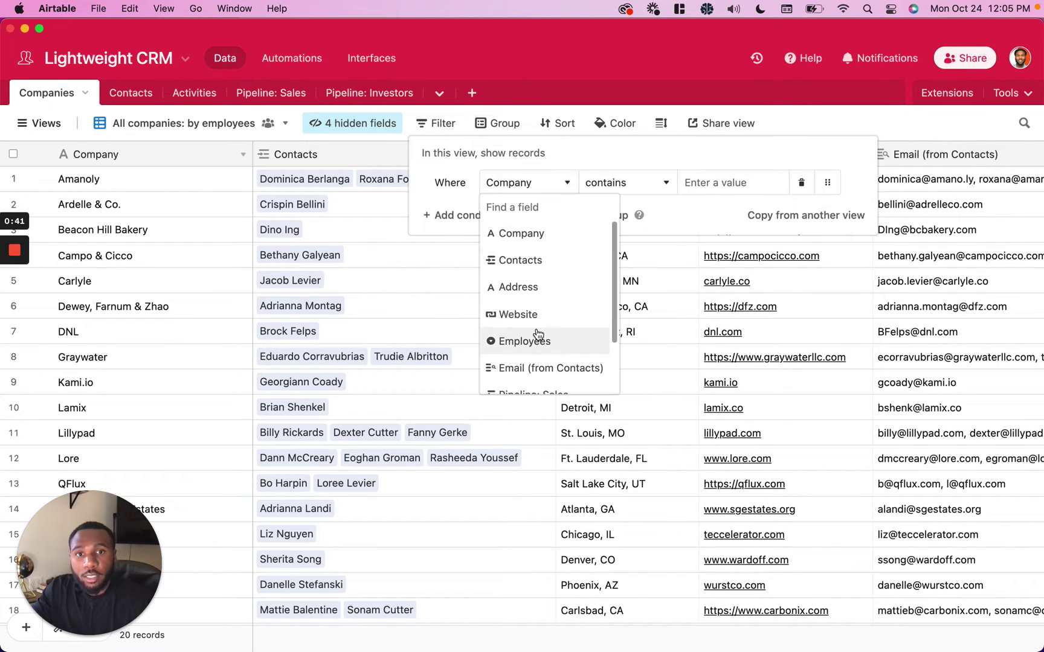
{"action": "scroll", "coordinate": [538, 334], "scroll_direction": "down", "scroll_amount": 2}
{"action": "left_click", "coordinate": [544, 300]}
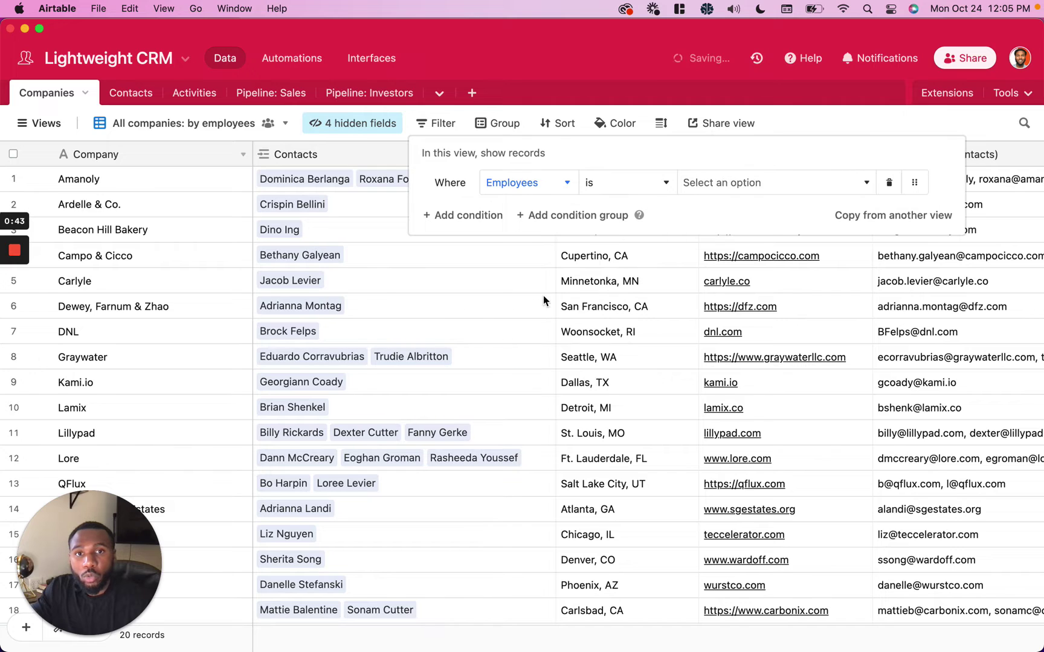
{"action": "left_click", "coordinate": [625, 184]}
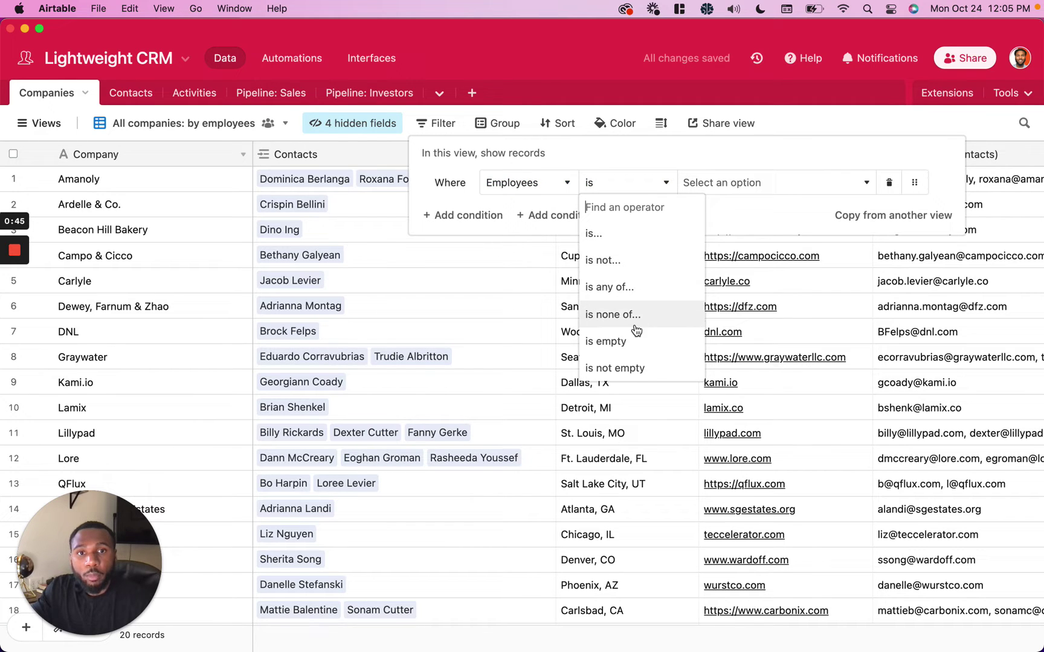
{"action": "left_click", "coordinate": [635, 289]}
Step: Include the employee ranges 1, 2-10, 11-50, 51-200 and 201-500 in the filter
{"action": "left_click", "coordinate": [752, 185]}
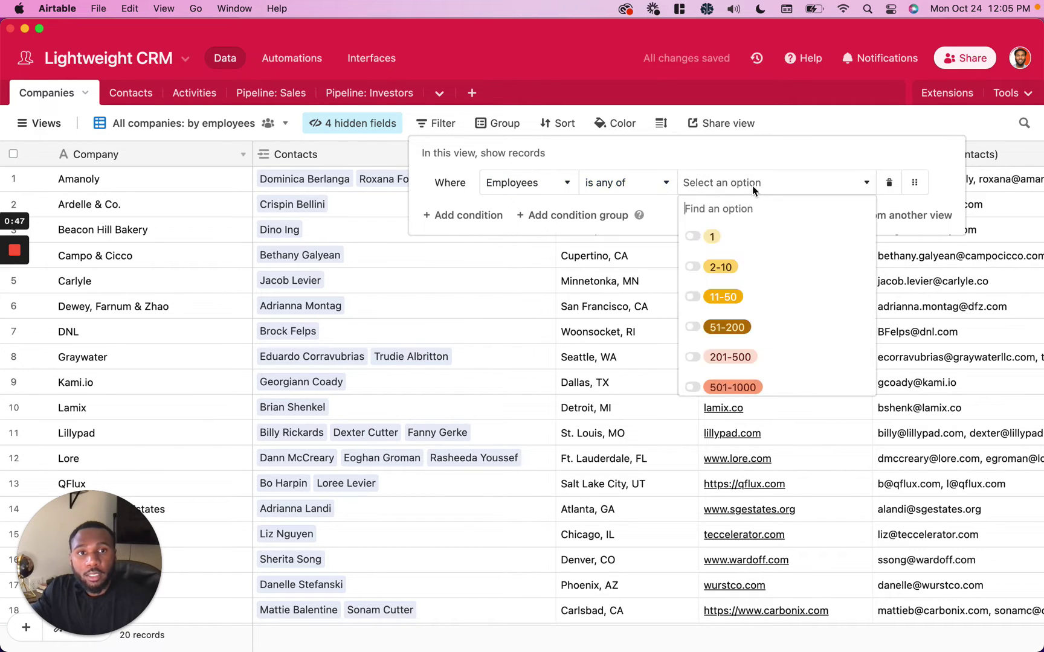
{"action": "left_click", "coordinate": [749, 241]}
{"action": "left_click", "coordinate": [740, 267]}
{"action": "left_click", "coordinate": [737, 299]}
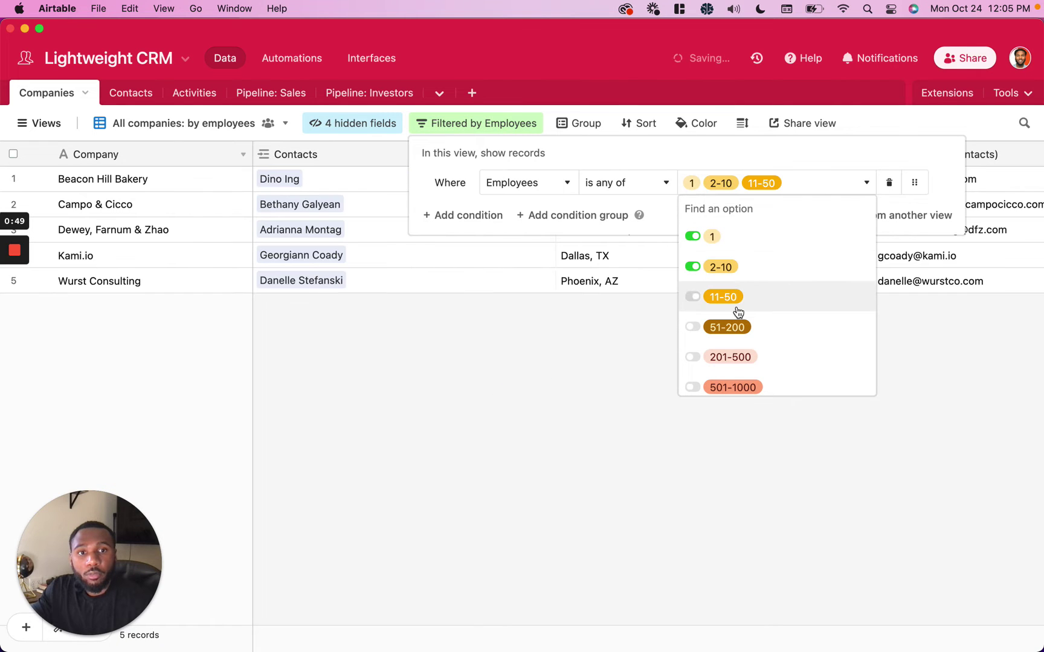
{"action": "left_click", "coordinate": [734, 326]}
{"action": "left_click", "coordinate": [732, 350]}
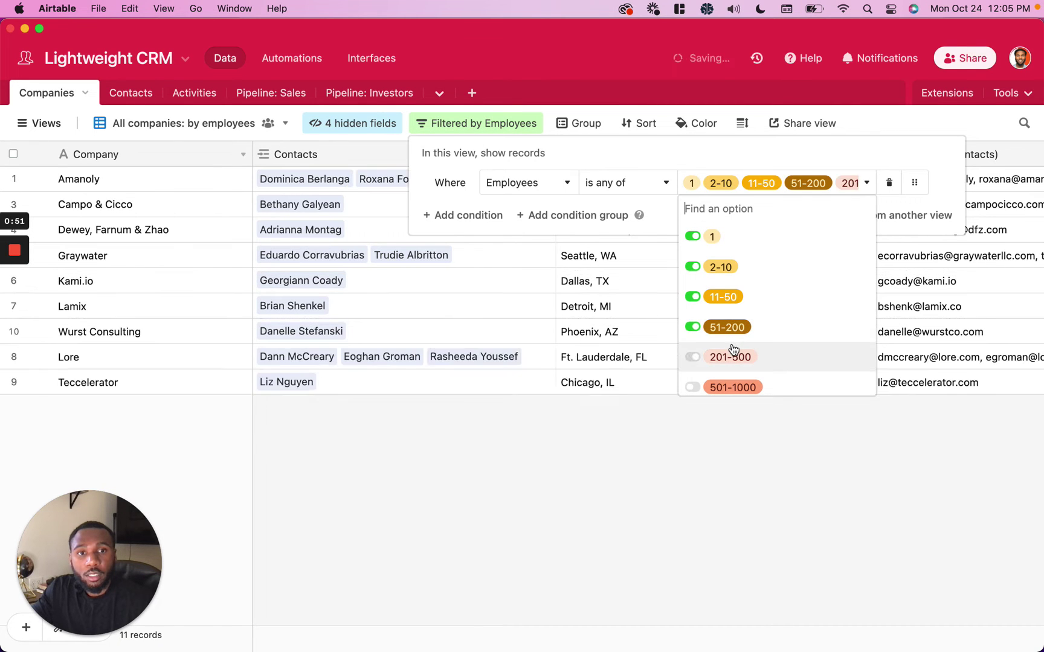
{"action": "left_click", "coordinate": [516, 484]}
{"action": "left_click", "coordinate": [517, 484]}
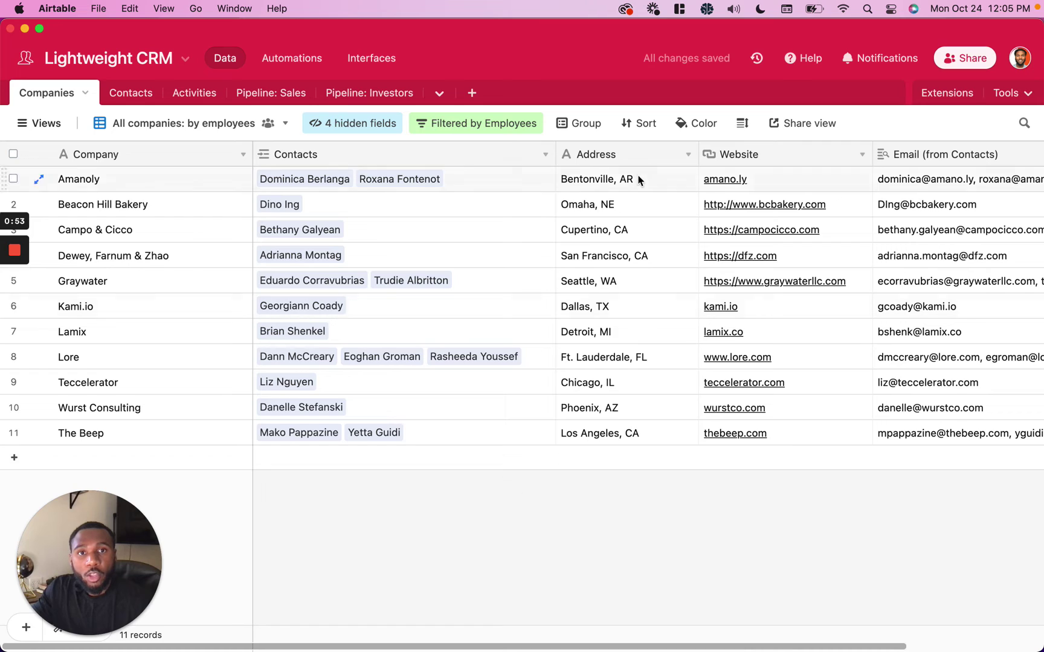
{"action": "left_click", "coordinate": [582, 123]}
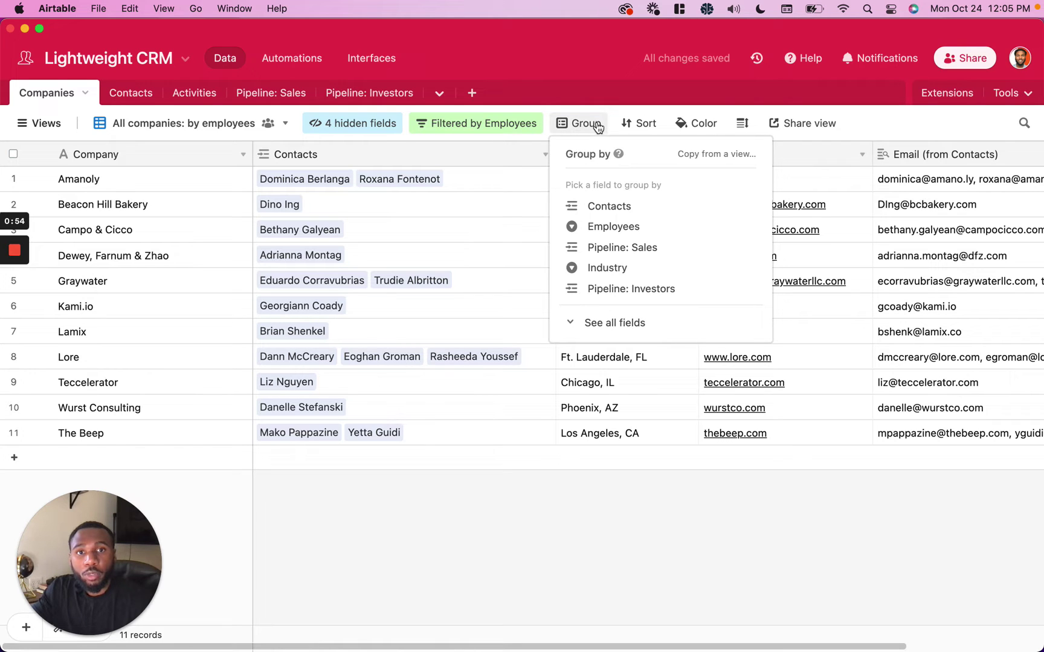
Step: Group the 11 filtered companies by Employees and sort by Company A→Z
{"action": "left_click", "coordinate": [612, 227]}
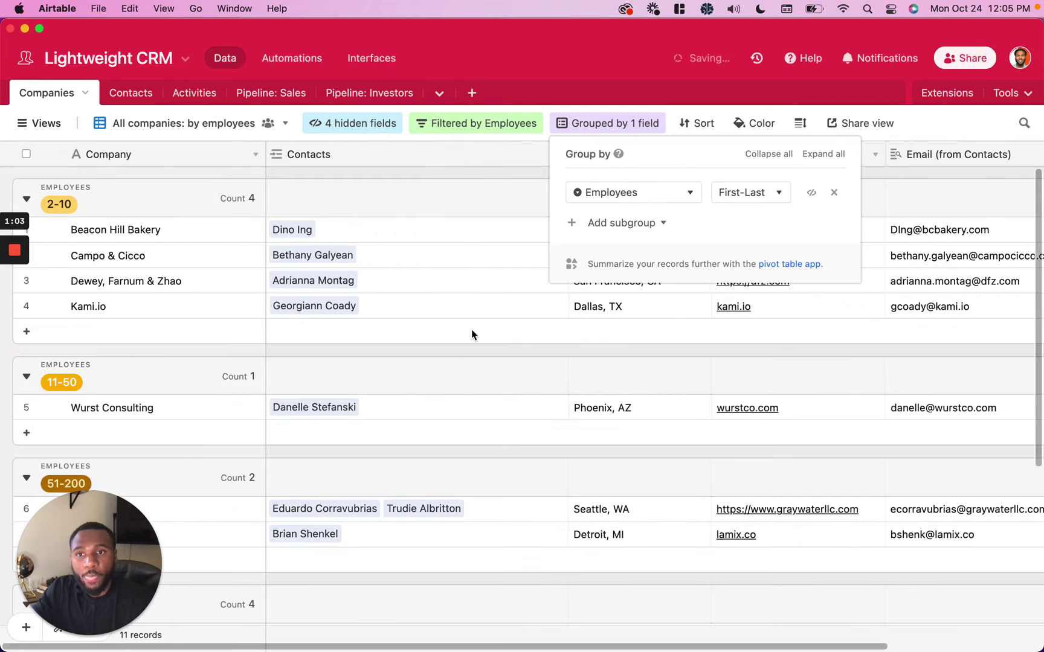
{"action": "left_click", "coordinate": [498, 255]}
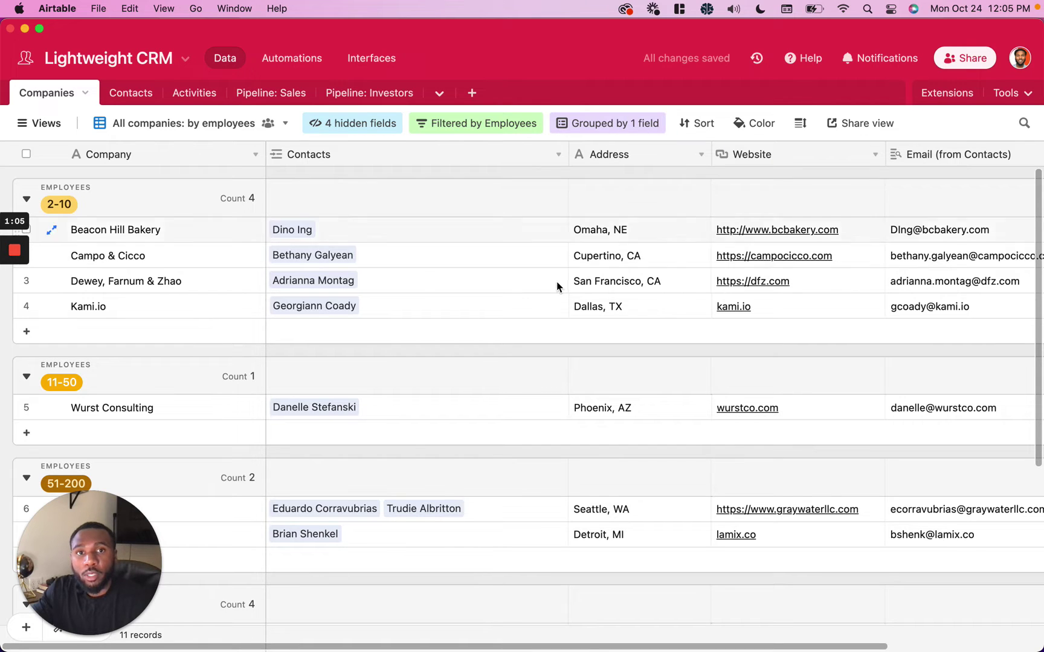
{"action": "left_click", "coordinate": [704, 124]}
{"action": "left_click", "coordinate": [722, 213]}
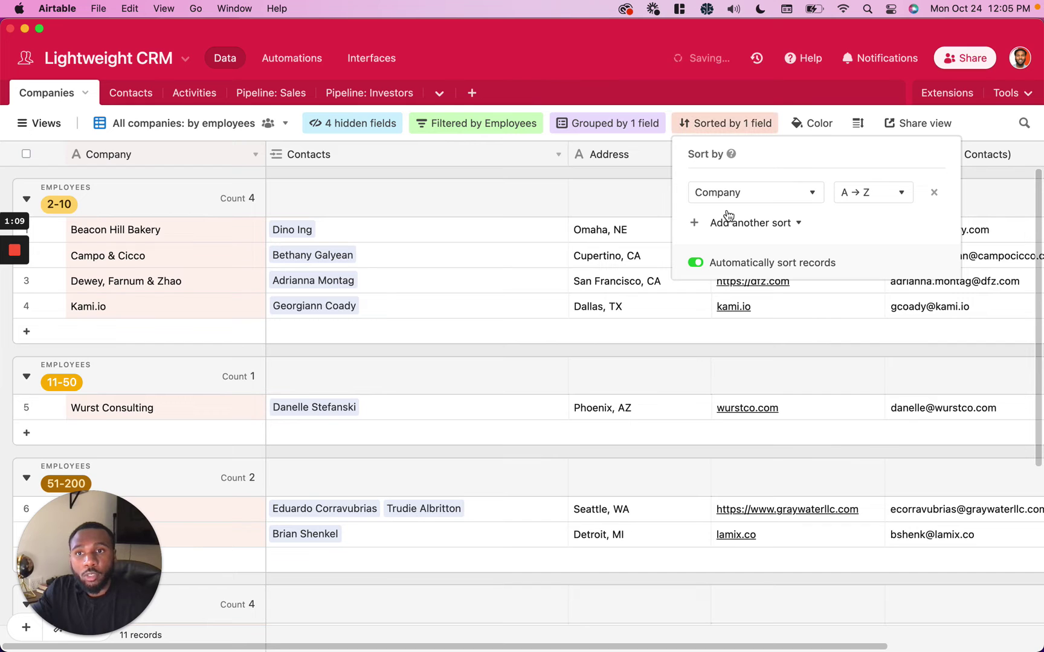
{"action": "left_click", "coordinate": [517, 266]}
{"action": "scroll", "coordinate": [521, 327], "scroll_direction": "down", "scroll_amount": 3}
{"action": "scroll", "coordinate": [522, 327], "scroll_direction": "up", "scroll_amount": 3}
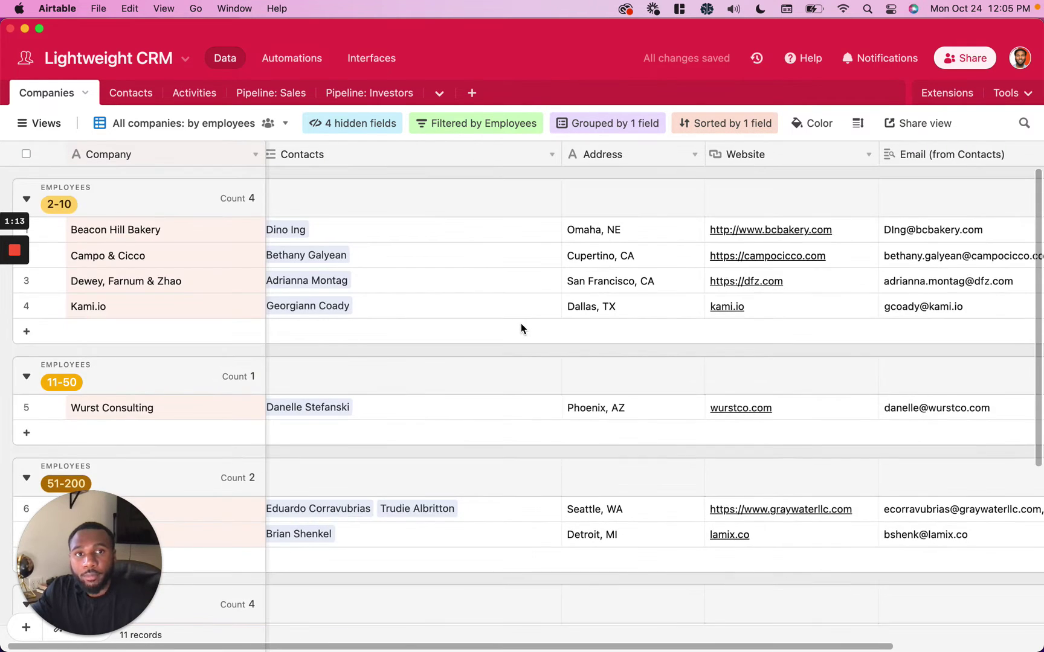
{"action": "scroll", "coordinate": [521, 323], "scroll_direction": "left", "scroll_amount": 1}
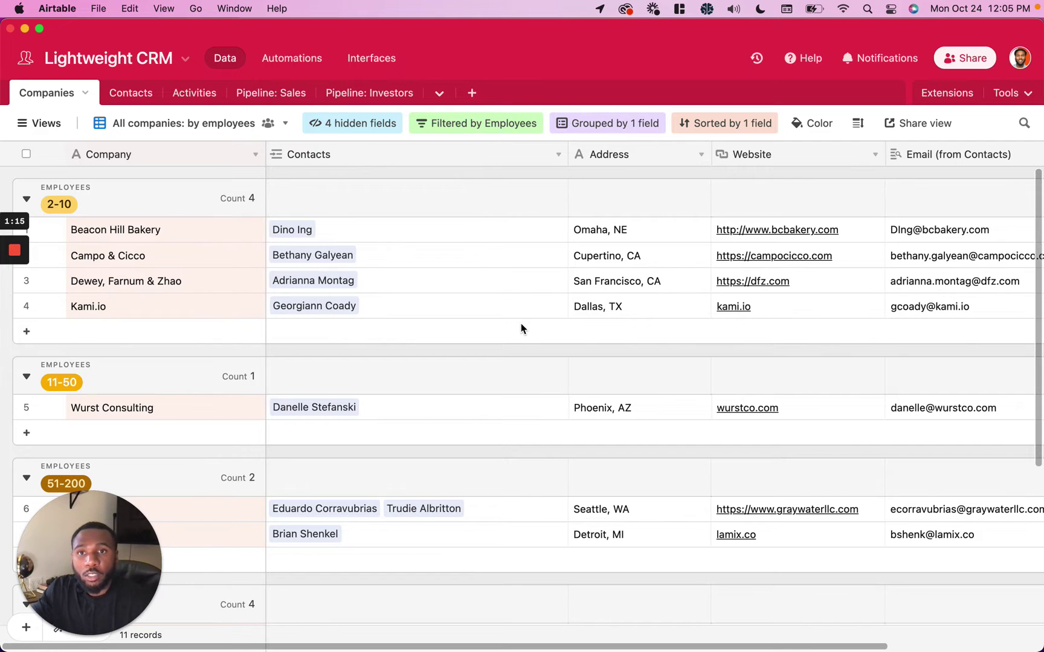
{"action": "left_click", "coordinate": [265, 124]}
Step: Open Print view settings, keeping Letter (8.5" x 11") paper and Landscape layout
{"action": "left_click", "coordinate": [265, 124]}
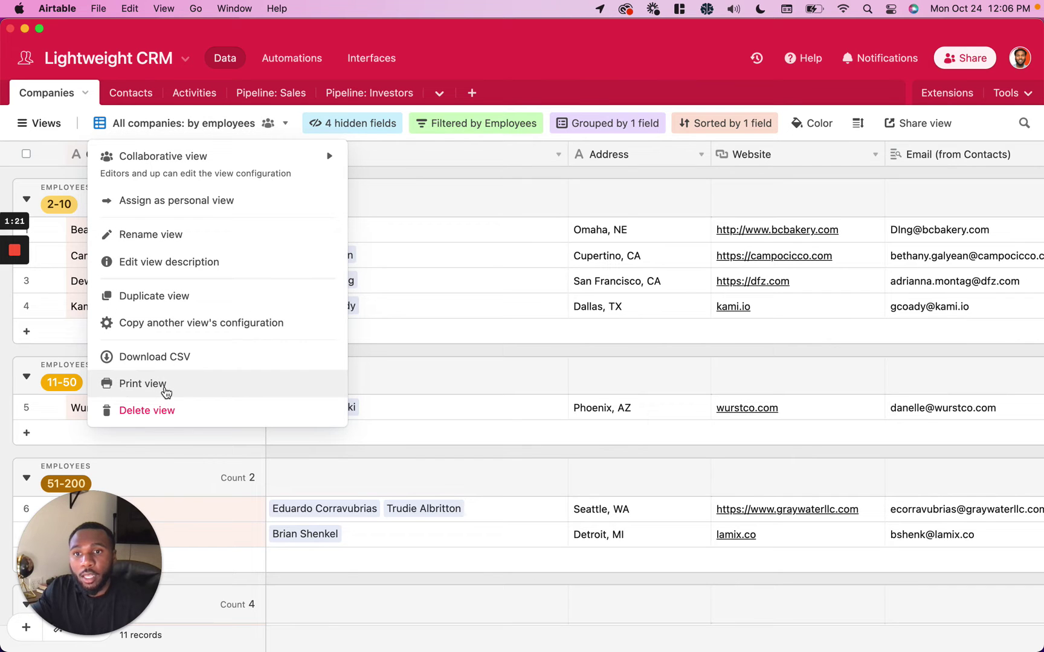
{"action": "left_click", "coordinate": [142, 384]}
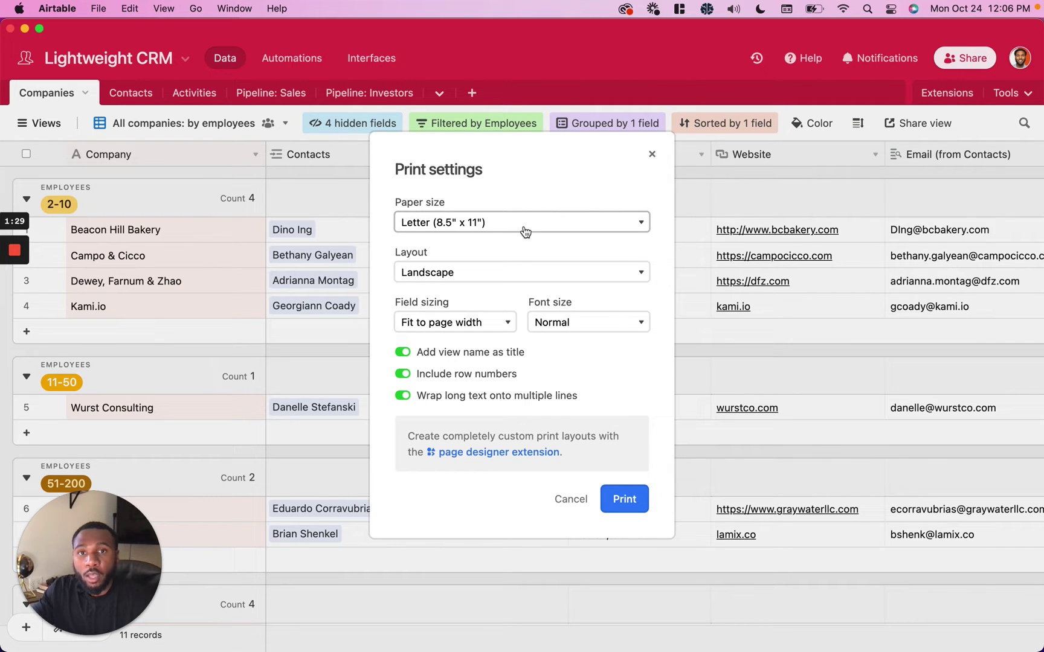
{"action": "left_click", "coordinate": [524, 231]}
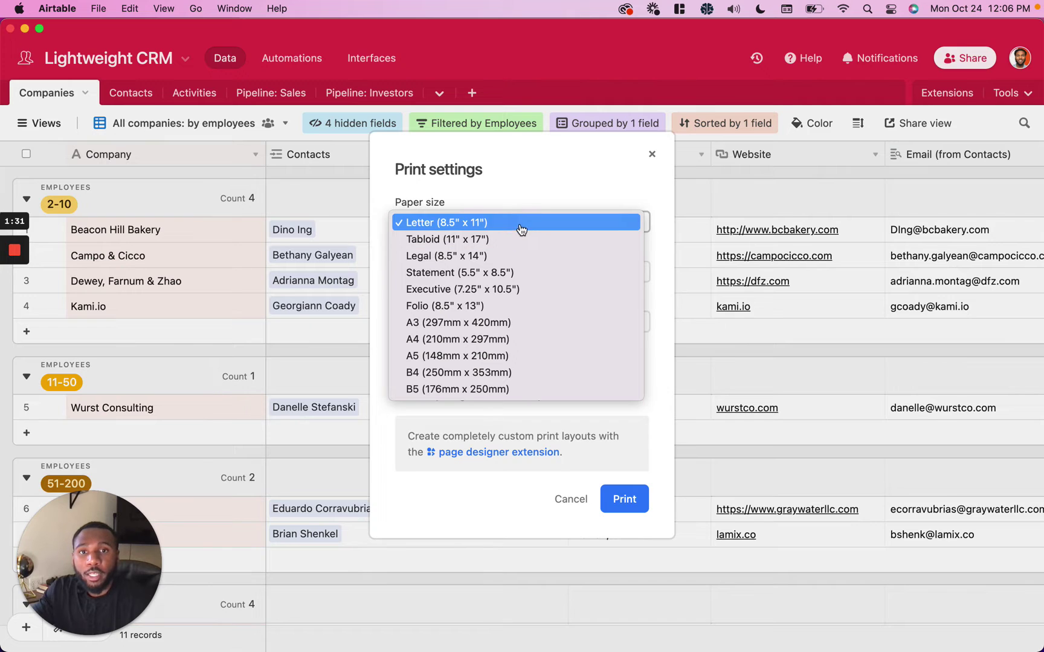
{"action": "left_click", "coordinate": [523, 195]}
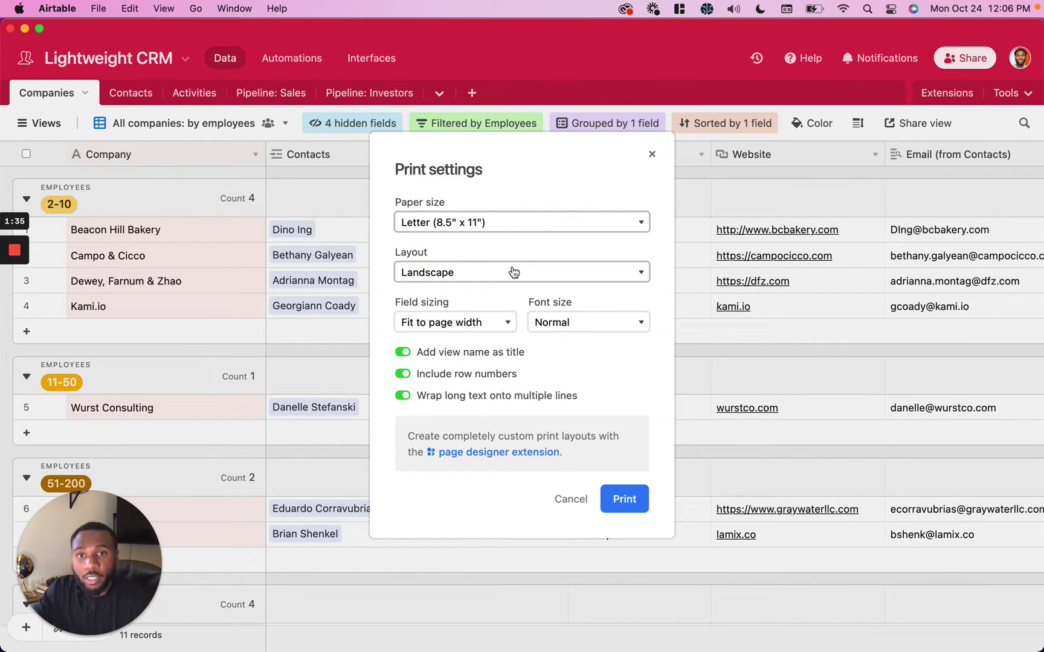
{"action": "left_click", "coordinate": [512, 272]}
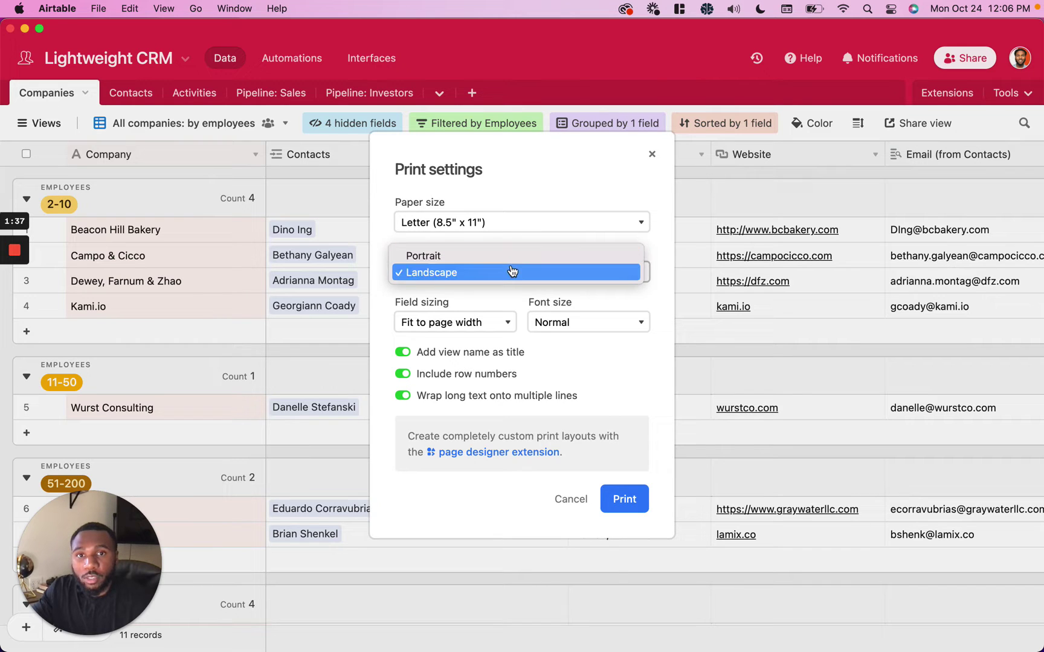
{"action": "left_click", "coordinate": [544, 187]}
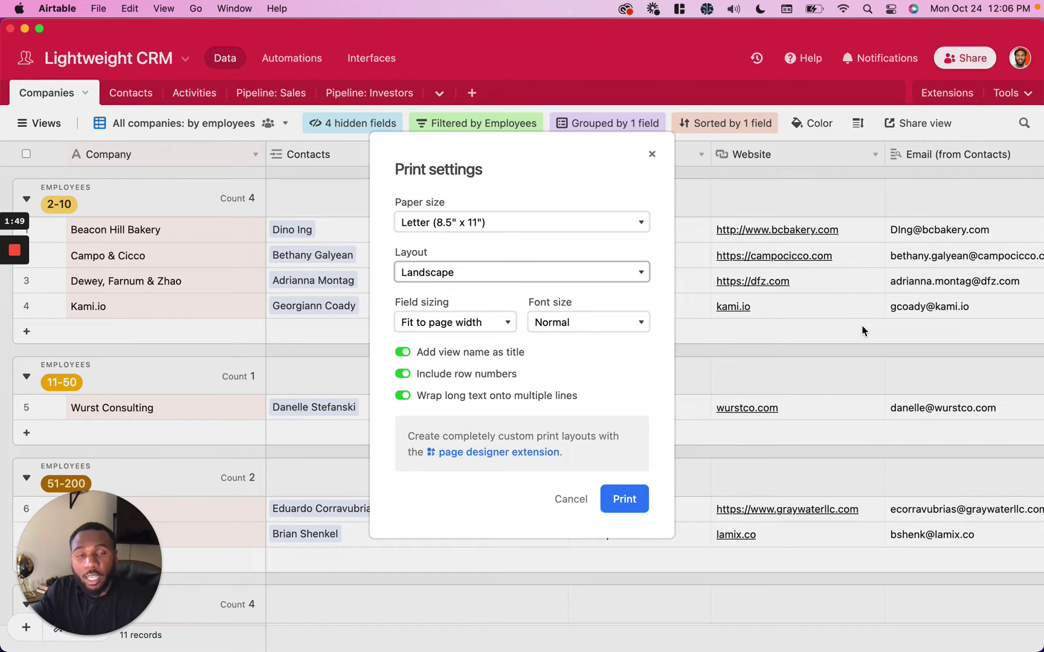
{"action": "left_click", "coordinate": [443, 324]}
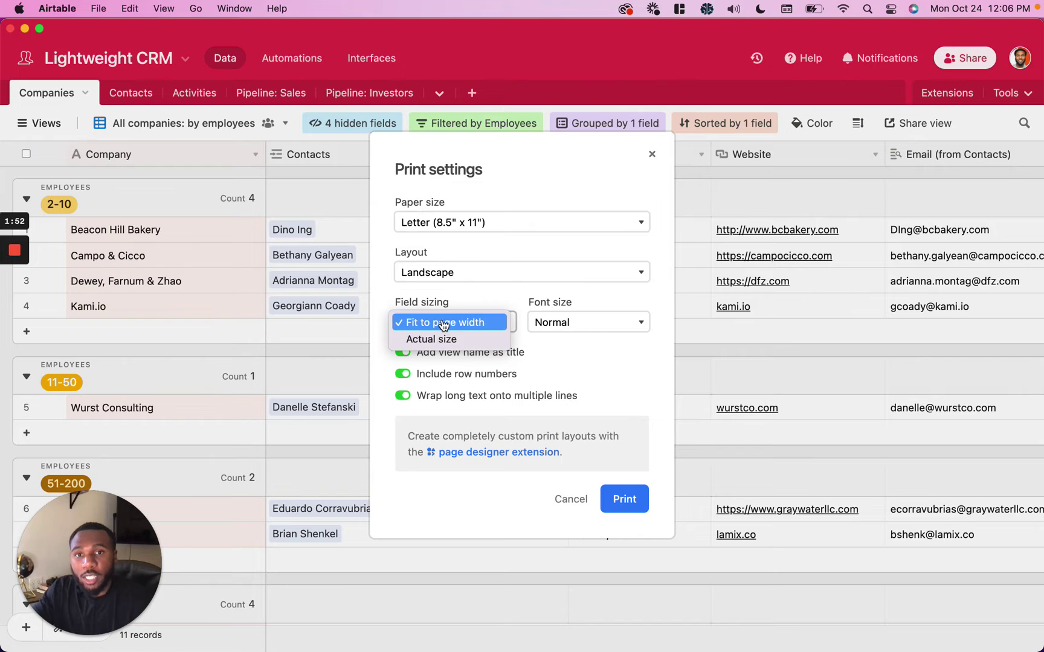
Step: Set print Field sizing to Actual size and Font size to Small, then print
{"action": "left_click", "coordinate": [471, 339]}
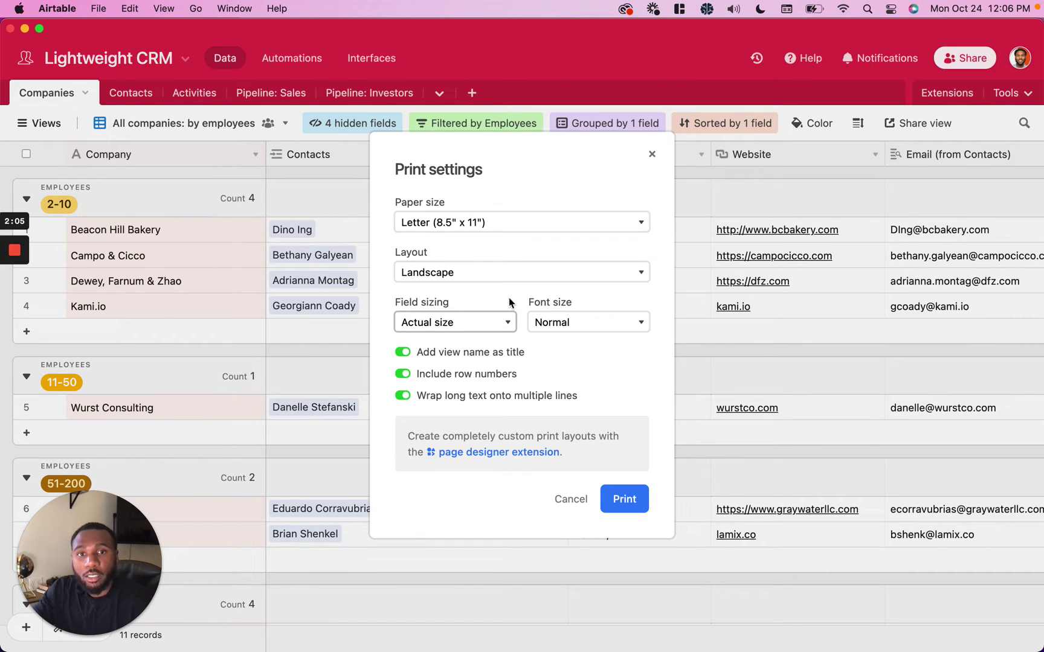
{"action": "left_click", "coordinate": [563, 324]}
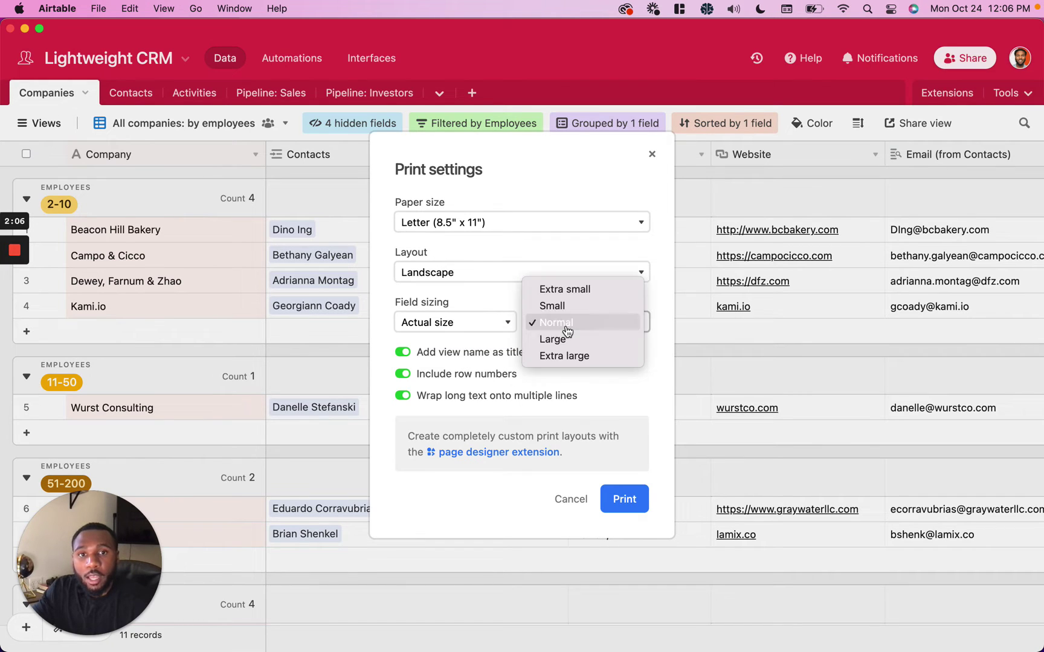
{"action": "left_click", "coordinate": [593, 311]}
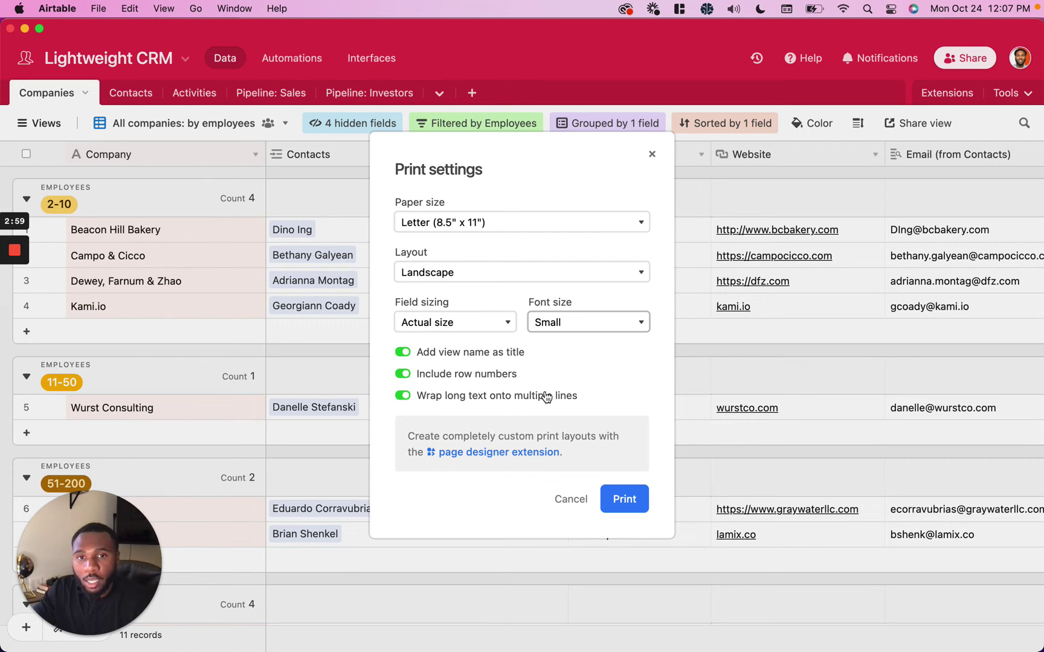
{"action": "left_click", "coordinate": [623, 500]}
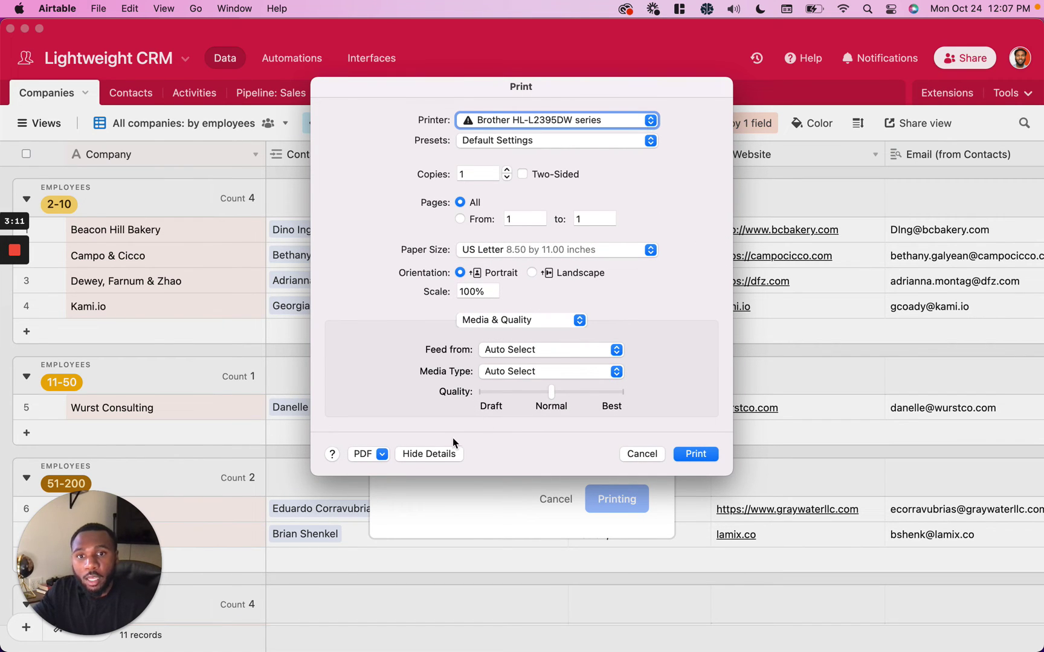
Step: Send the printout from the PDF menu to Preview
{"action": "left_click", "coordinate": [382, 455]}
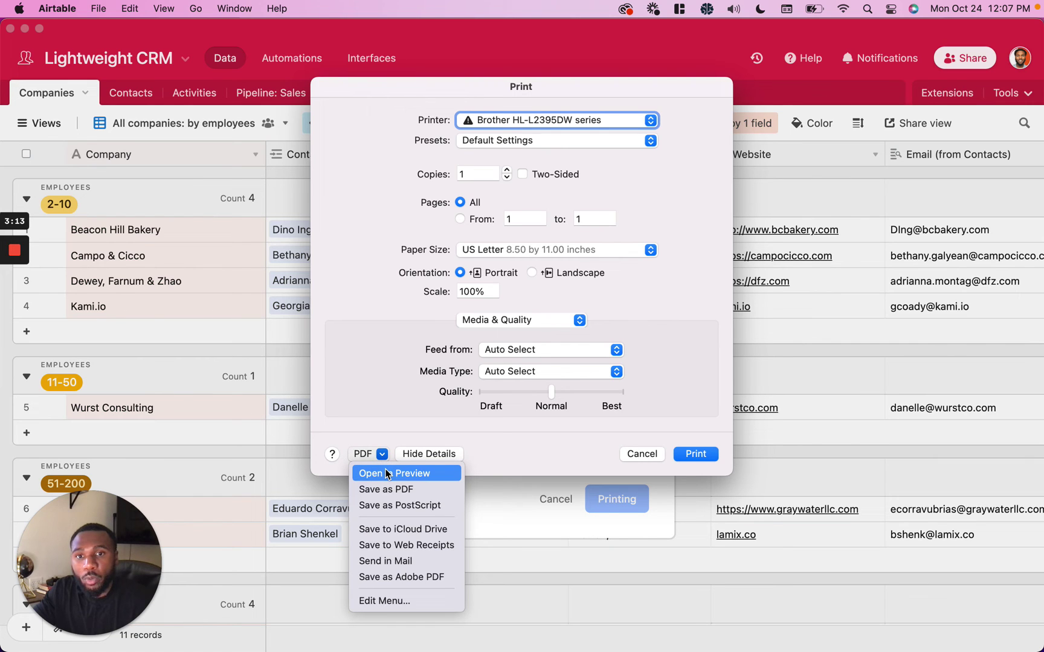
{"action": "left_click", "coordinate": [386, 476]}
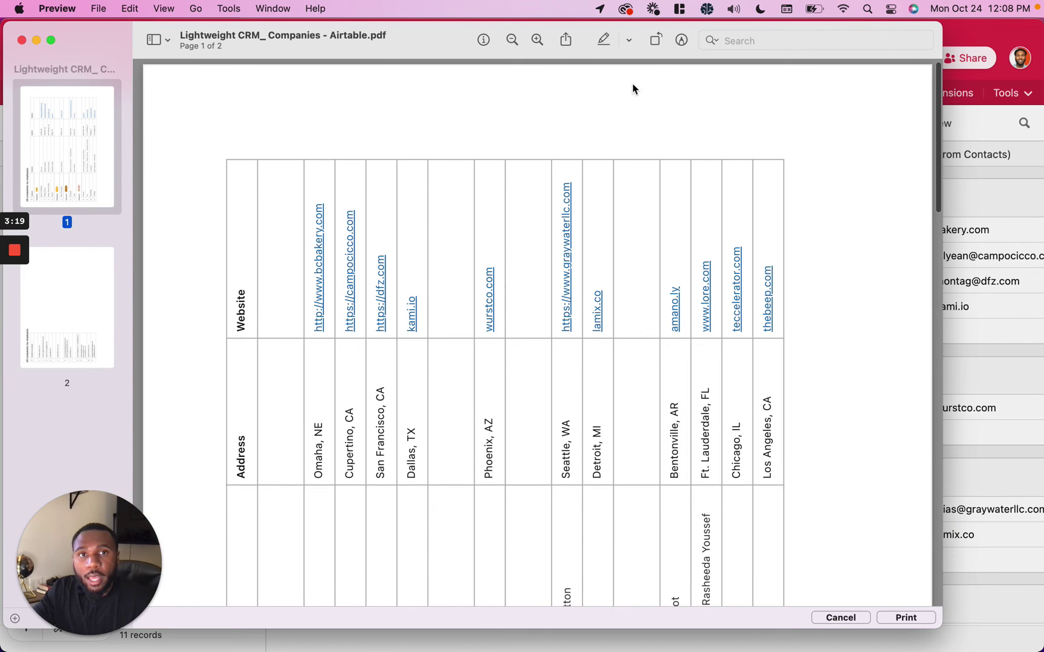
Step: Rotate the PDF page three quarter turns until the grouped table reads upright, then review it
{"action": "left_click", "coordinate": [655, 41]}
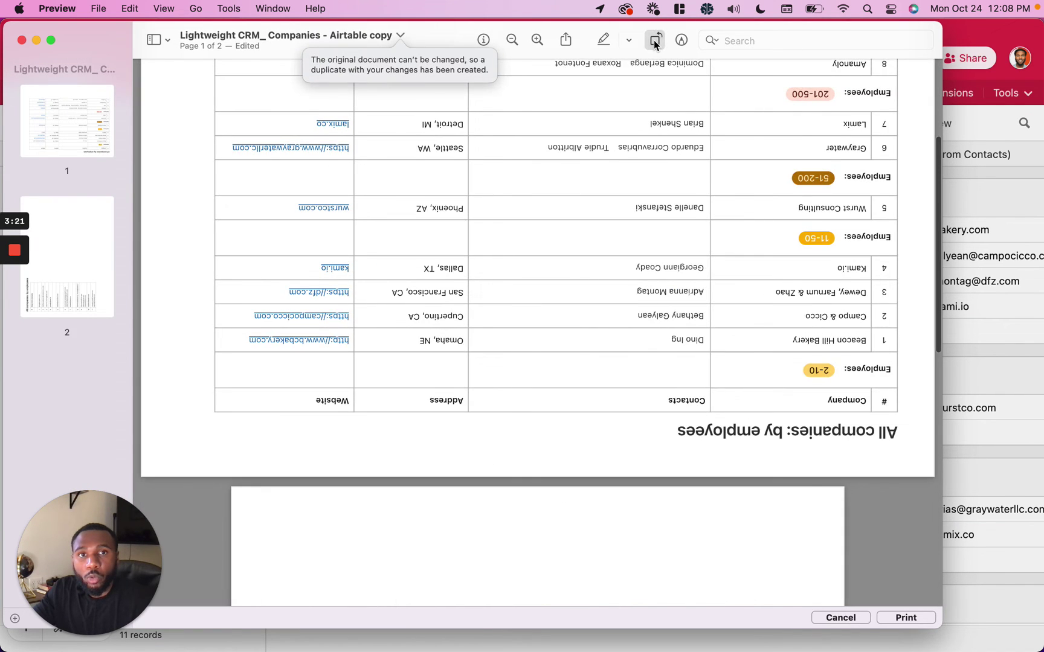
{"action": "left_click", "coordinate": [655, 40]}
{"action": "left_click", "coordinate": [655, 41]}
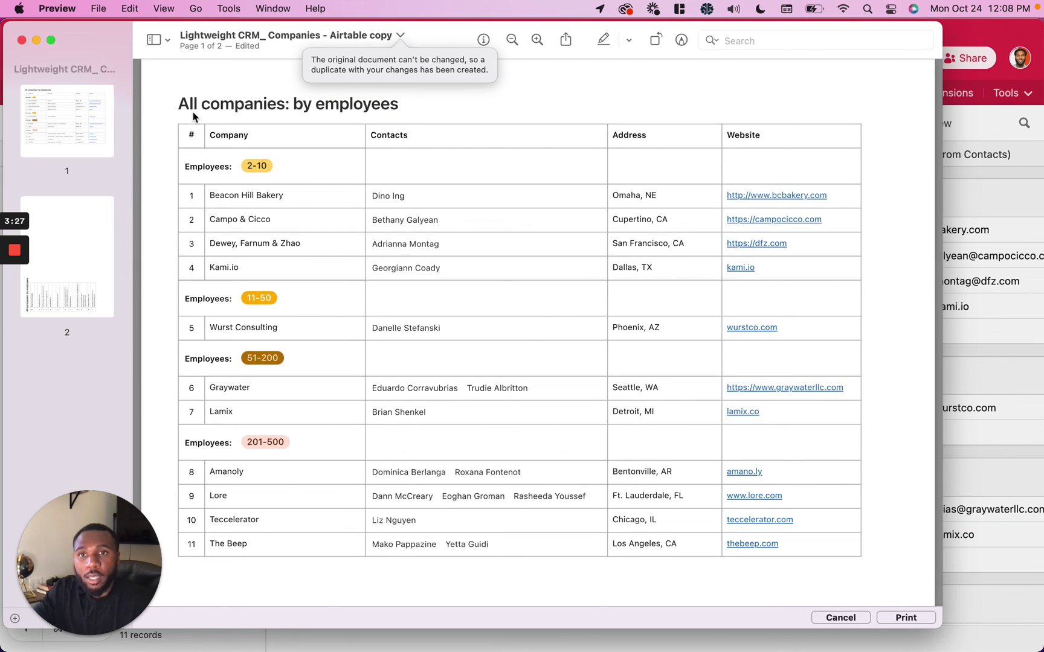
{"action": "left_click_drag", "start_coordinate": [265, 167], "coordinate": [305, 180]}
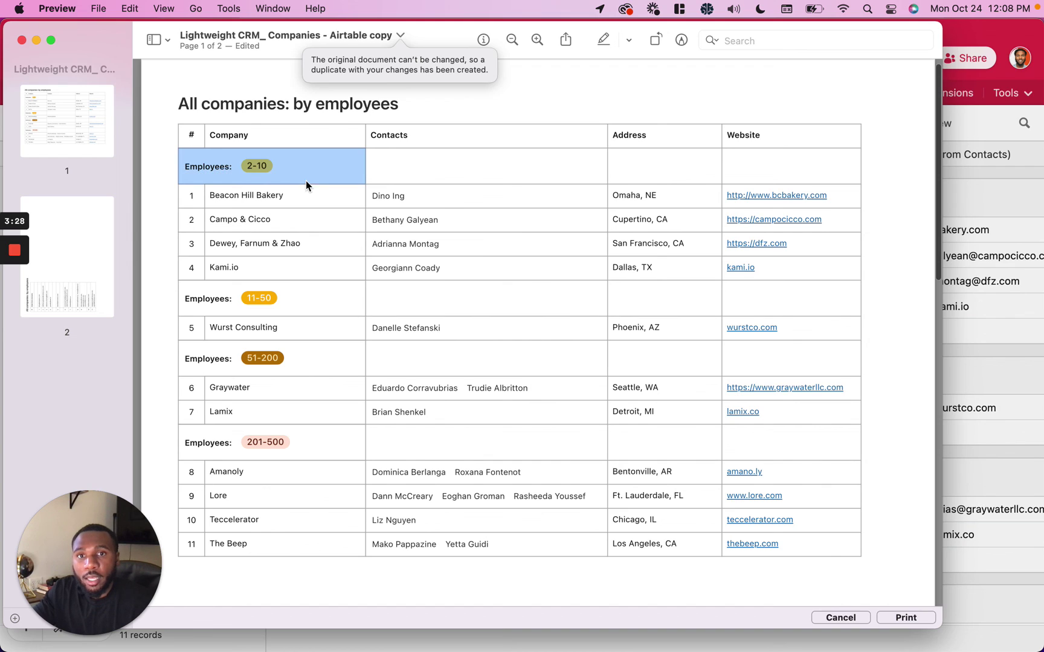
{"action": "left_click", "coordinate": [424, 177]}
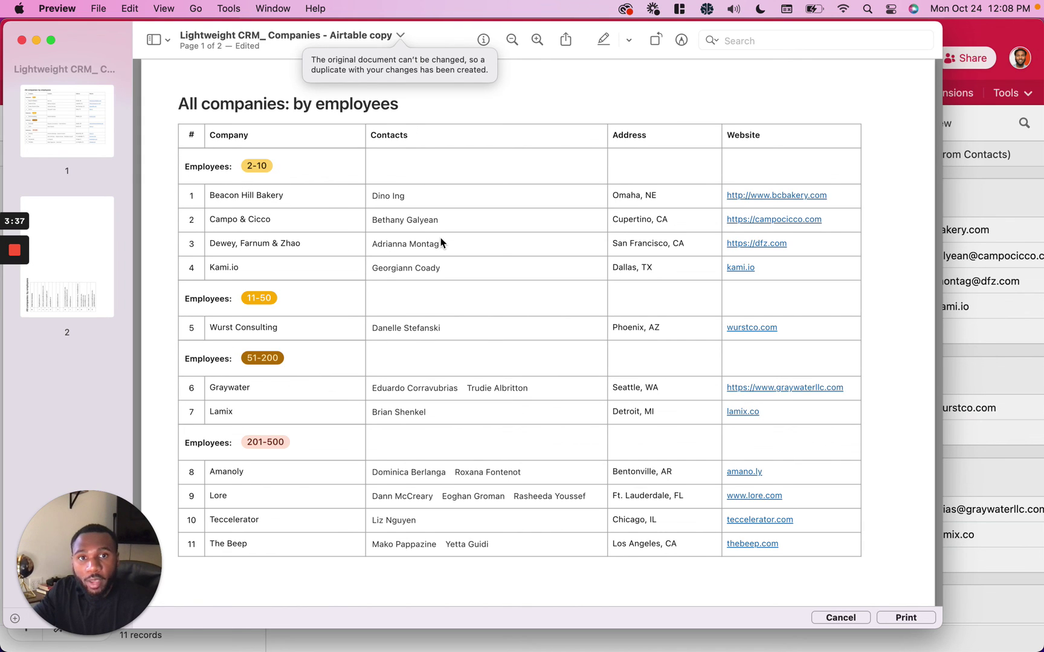
{"action": "scroll", "coordinate": [444, 238], "scroll_direction": "down", "scroll_amount": 1}
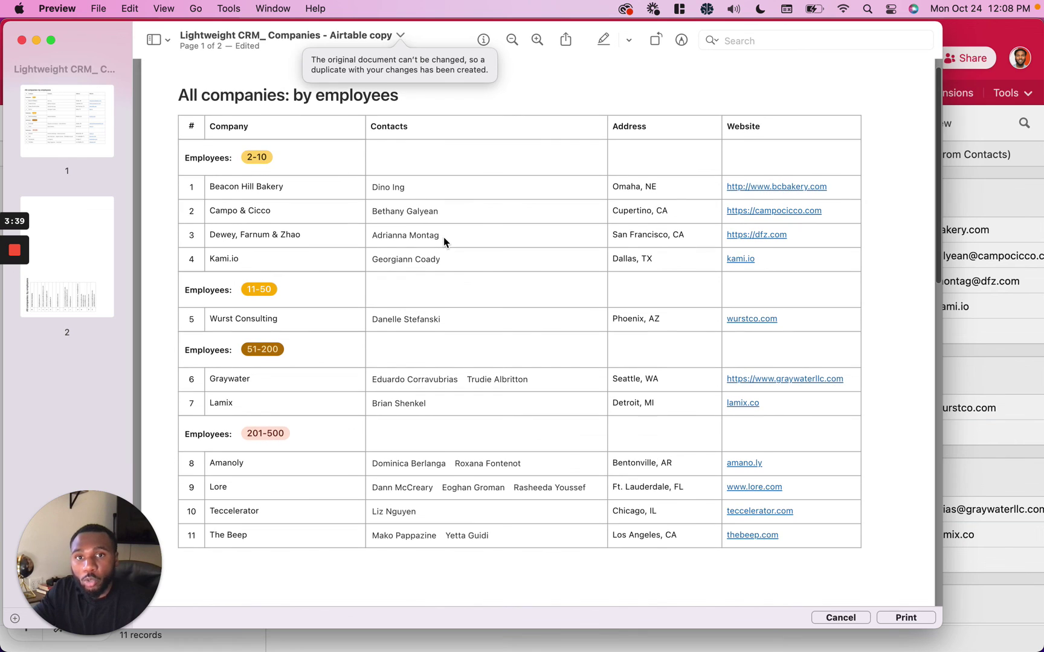